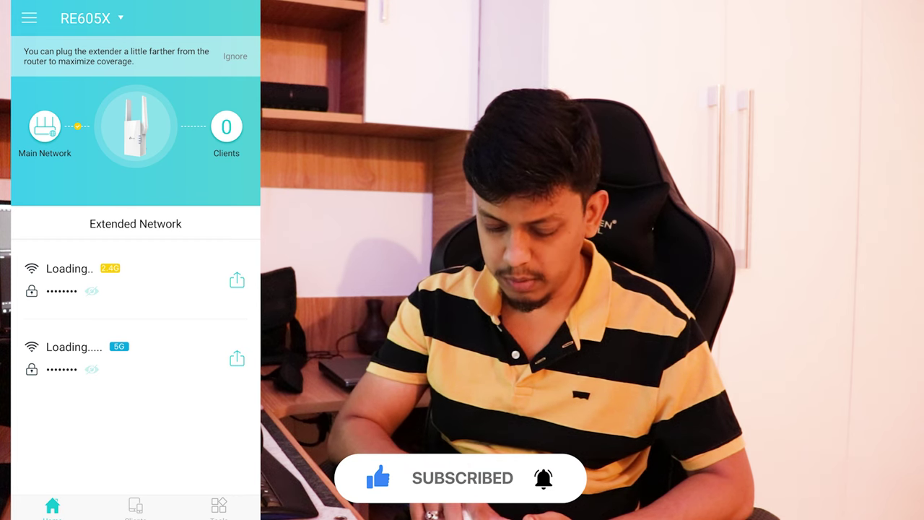
- Check the extender's 5G host connection status under Main Network in Tether
{"action": "left_click", "coordinate": [44, 127]}
{"action": "left_click", "coordinate": [198, 52]}
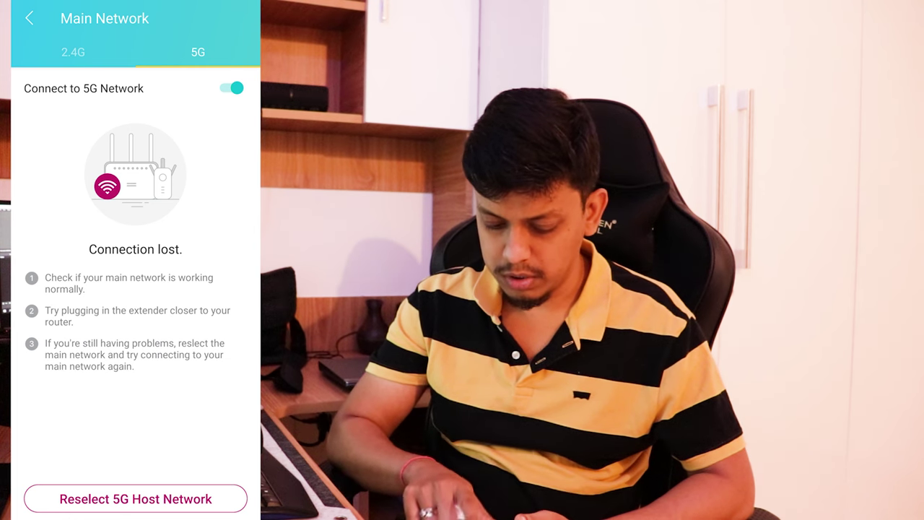
{"action": "left_click", "coordinate": [29, 18]}
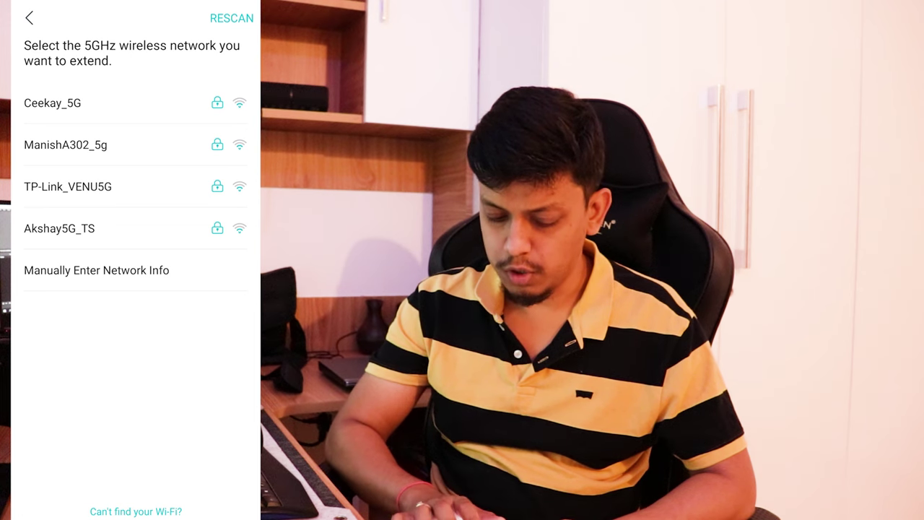
{"action": "left_click_drag", "start_coordinate": [136, 1], "coordinate": [135, 289]}
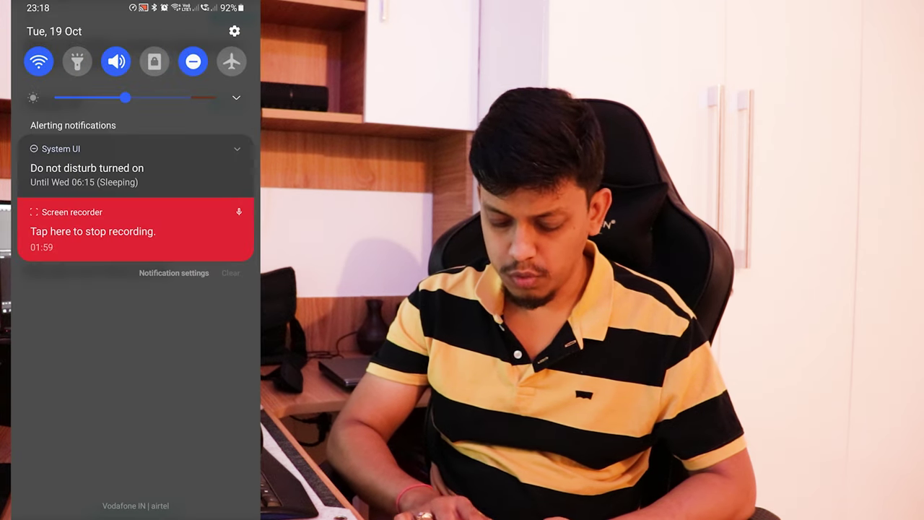
- Open the phone's Wi-Fi network list from the quick settings shade
{"action": "left_click", "coordinate": [38, 62]}
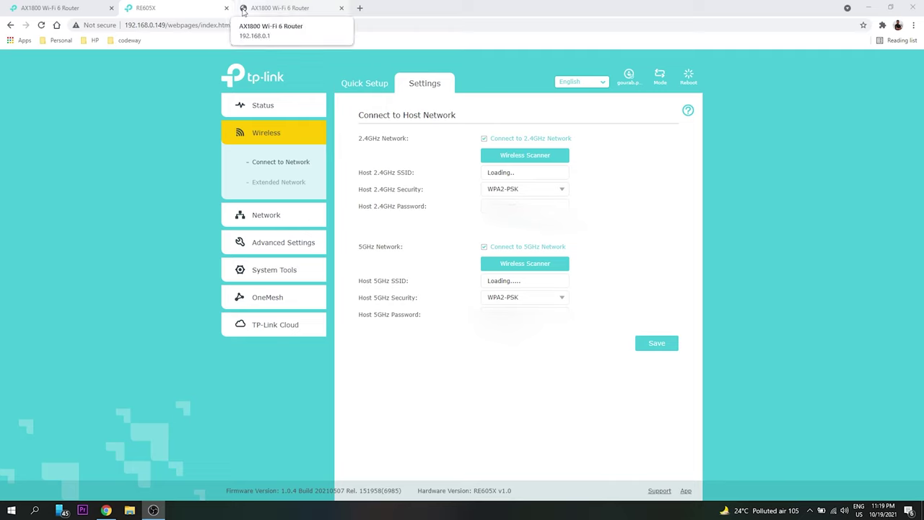
- Load the router's login page at 192.168.0.1 in a new tab
{"action": "left_click", "coordinate": [359, 7]}
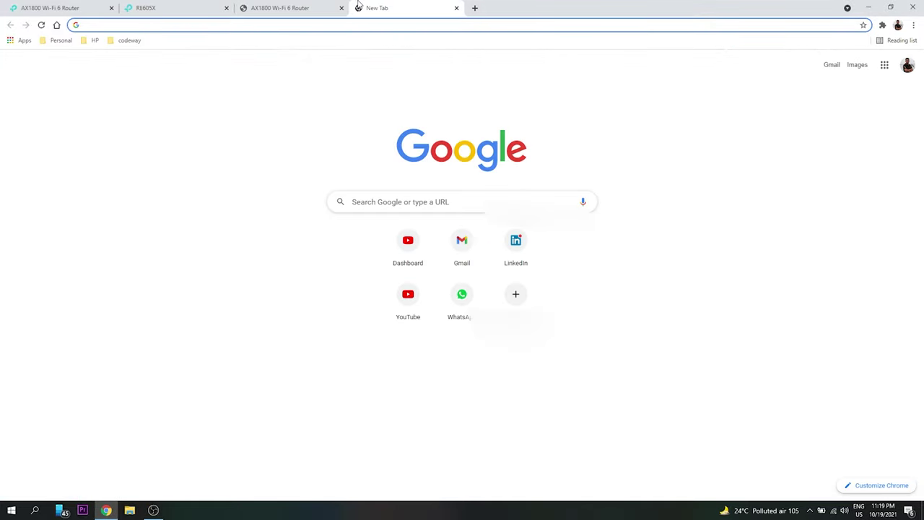
{"action": "type", "text": "192.168.0.1"}
{"action": "key", "text": "Return"}
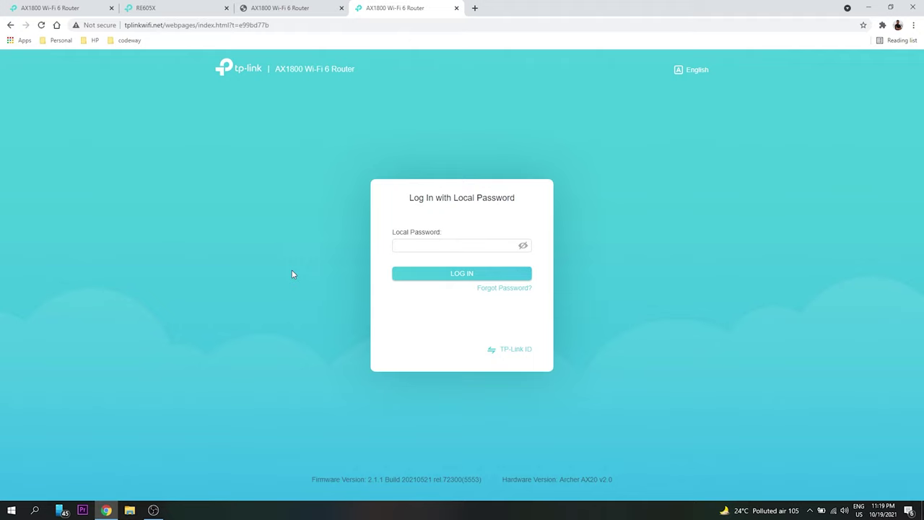
- Log in with the router's local password, re-entering it after the first attempt fails
{"action": "left_click", "coordinate": [416, 244]}
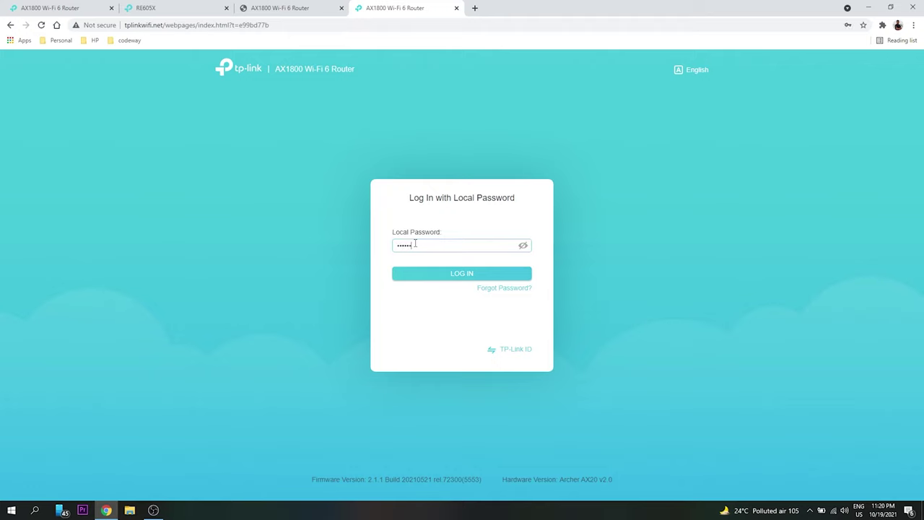
{"action": "key", "text": "Return"}
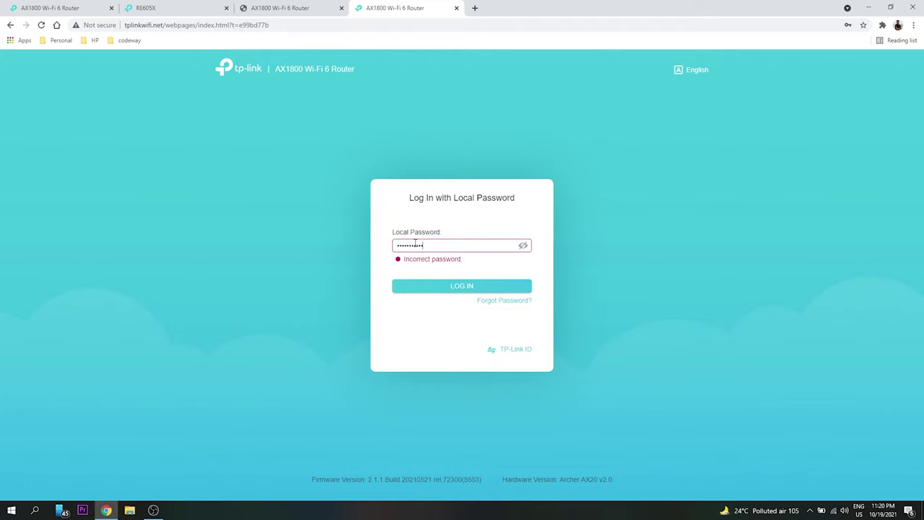
{"action": "double_click", "coordinate": [416, 244]}
{"action": "type", "text": "••"}
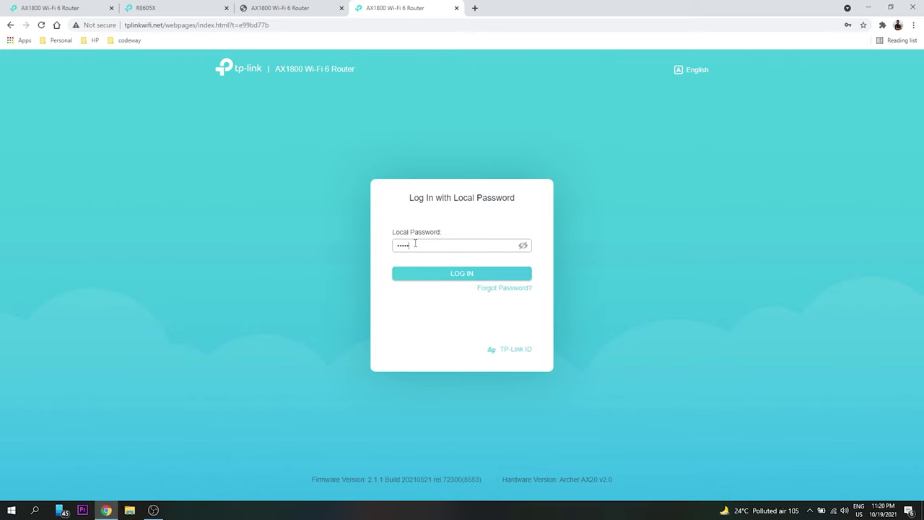
{"action": "key", "text": "Return"}
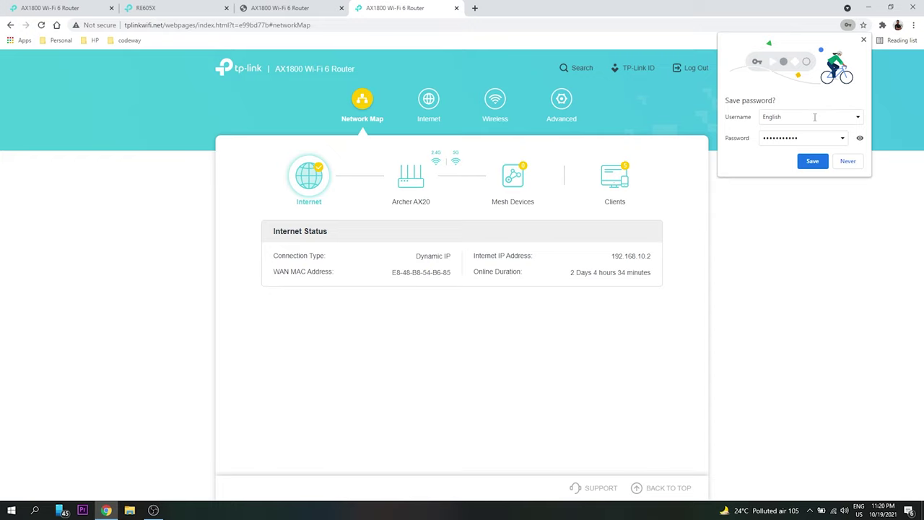
- Save the router's password in Chrome under username 'TpLink', briefly checking the RE605X tab
{"action": "double_click", "coordinate": [814, 117]}
{"action": "type", "text": "T"}
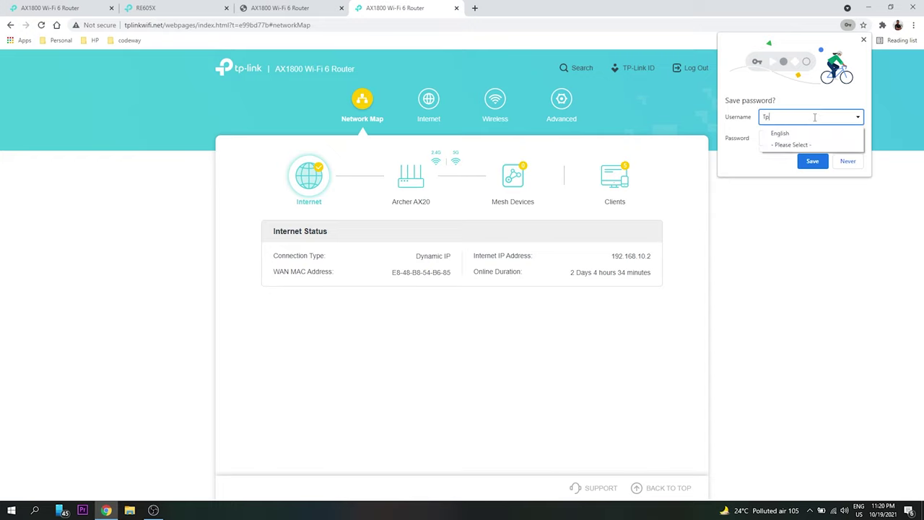
{"action": "type", "text": "pLink"}
{"action": "left_click", "coordinate": [814, 161]}
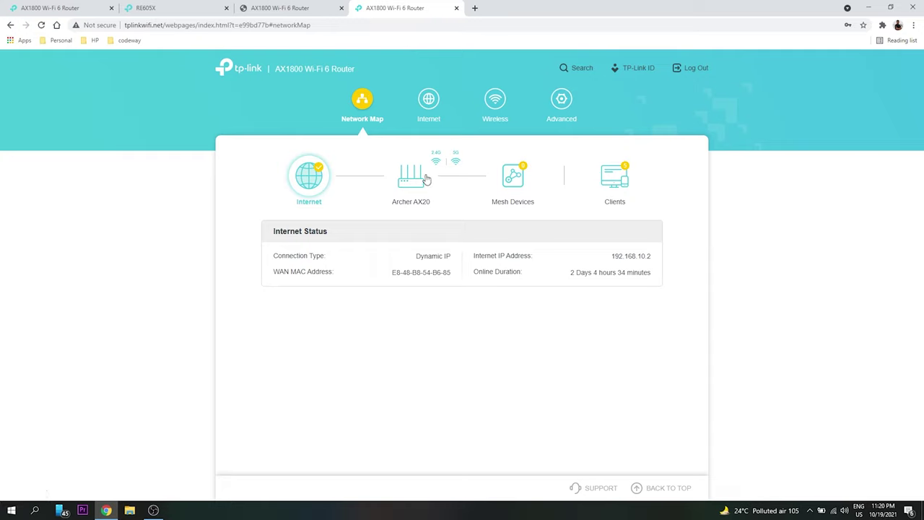
{"action": "left_click", "coordinate": [186, 15]}
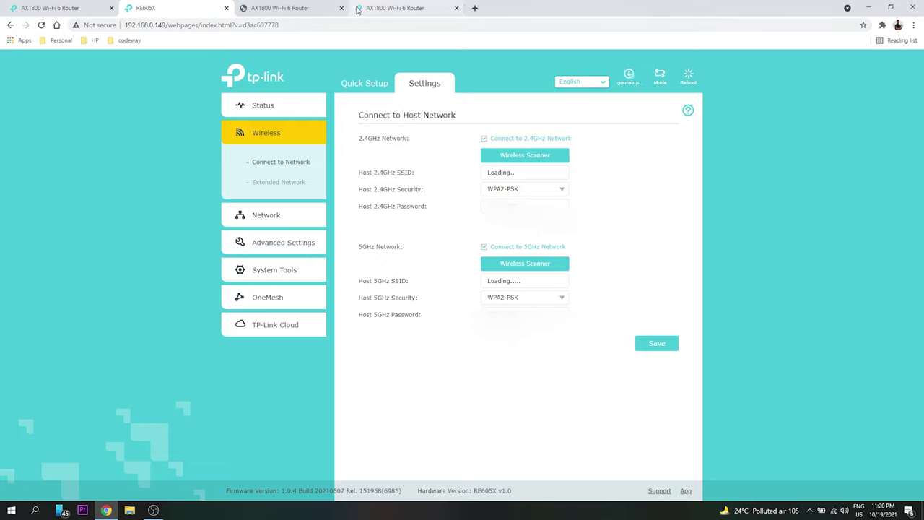
{"action": "left_click", "coordinate": [425, 13]}
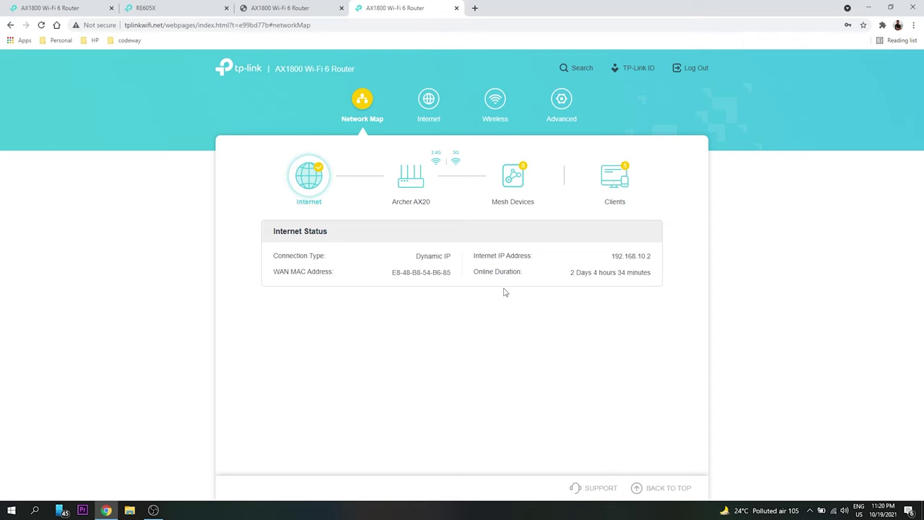
- Browse Mesh Devices, Archer AX20, Internet and Clients, highlighting the UNKNOWN client's MAC address
{"action": "left_click", "coordinate": [511, 182]}
{"action": "left_click", "coordinate": [420, 186]}
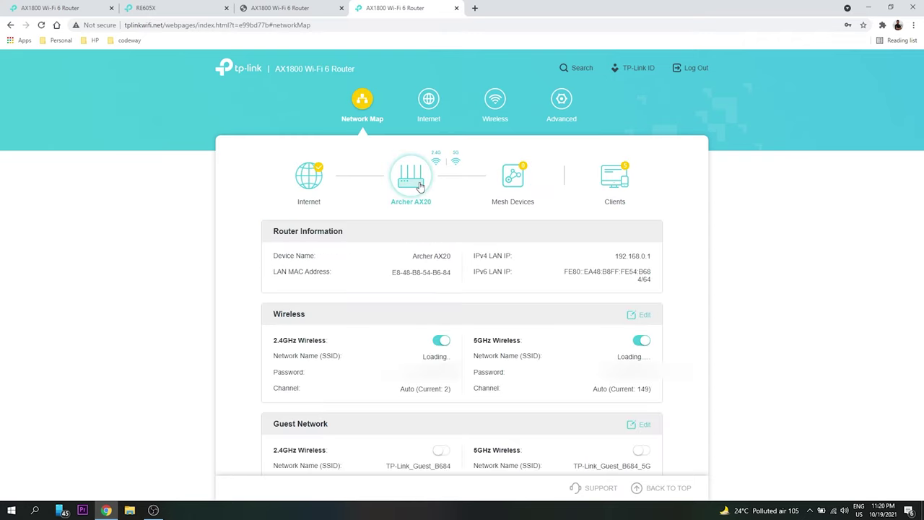
{"action": "left_click", "coordinate": [302, 189]}
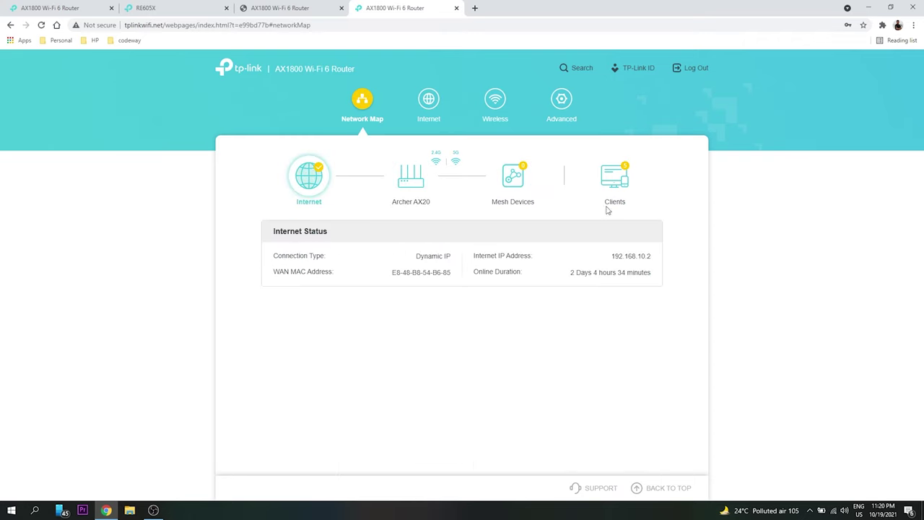
{"action": "left_click", "coordinate": [616, 190]}
{"action": "scroll", "coordinate": [551, 306], "scroll_direction": "down", "scroll_amount": 1}
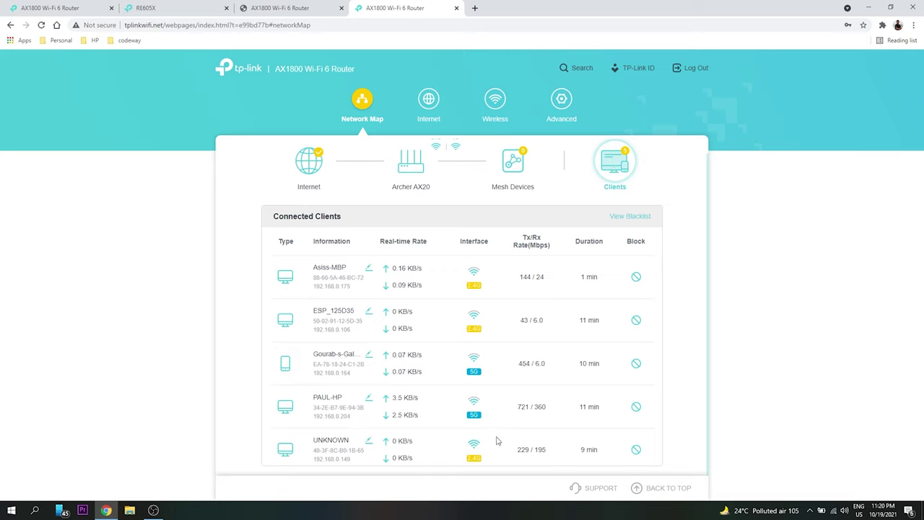
{"action": "left_click_drag", "start_coordinate": [316, 451], "coordinate": [365, 451]}
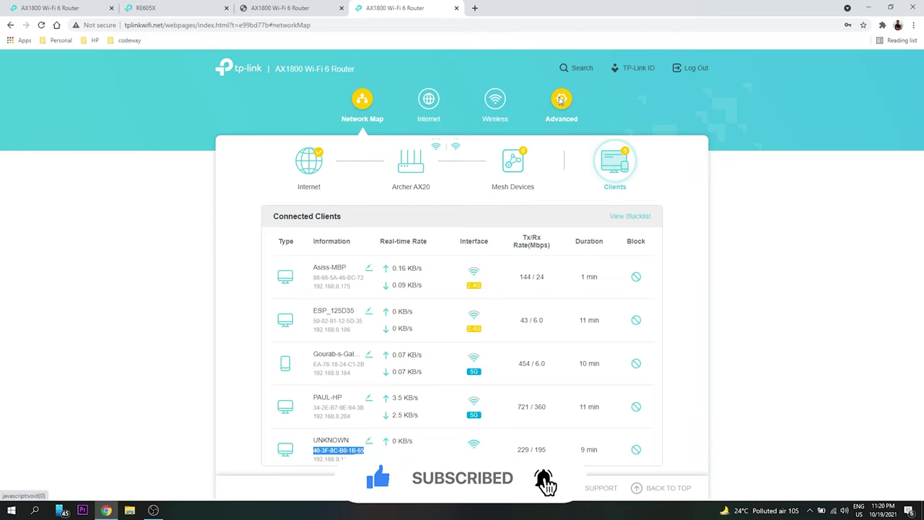
{"action": "left_click", "coordinate": [562, 99]}
- Show the DHCP client list and highlight the RE605X entry at 192.168.0.149
{"action": "left_click", "coordinate": [249, 275]}
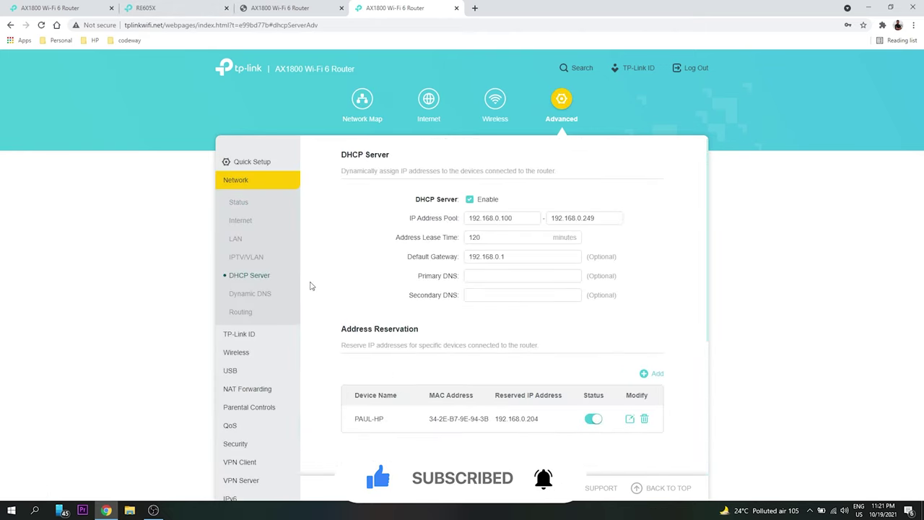
{"action": "scroll", "coordinate": [483, 293], "scroll_direction": "down", "scroll_amount": 2}
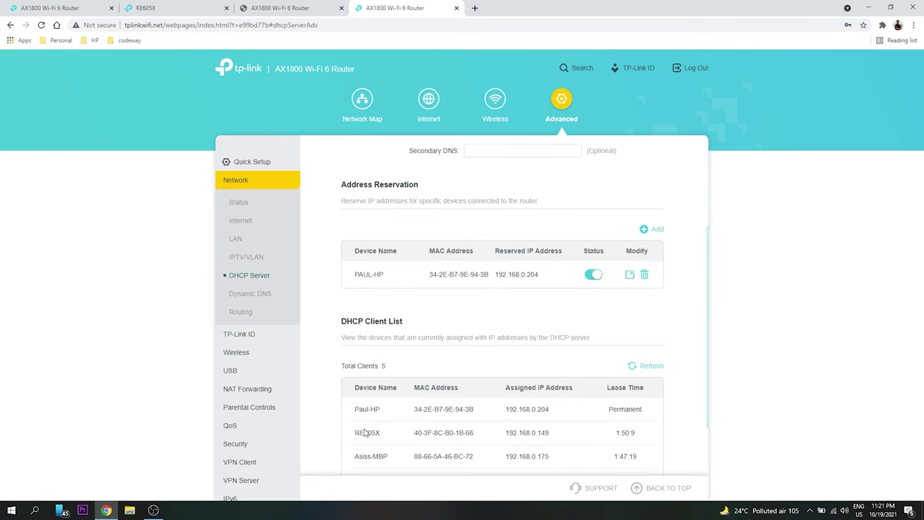
{"action": "left_click_drag", "start_coordinate": [354, 433], "coordinate": [558, 436]}
{"action": "left_click", "coordinate": [475, 8]}
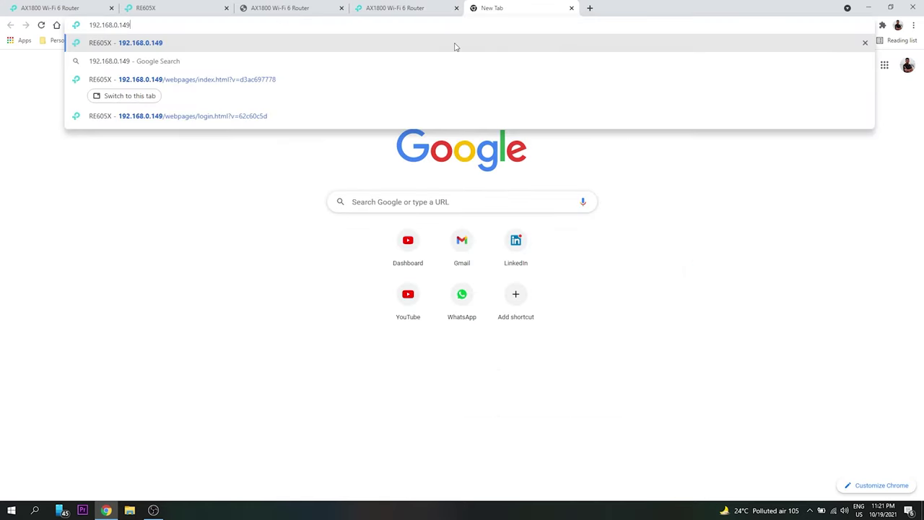
- Log in to the RE605X at 192.168.0.149 with saved credentials, saving the login
{"action": "key", "text": "Return"}
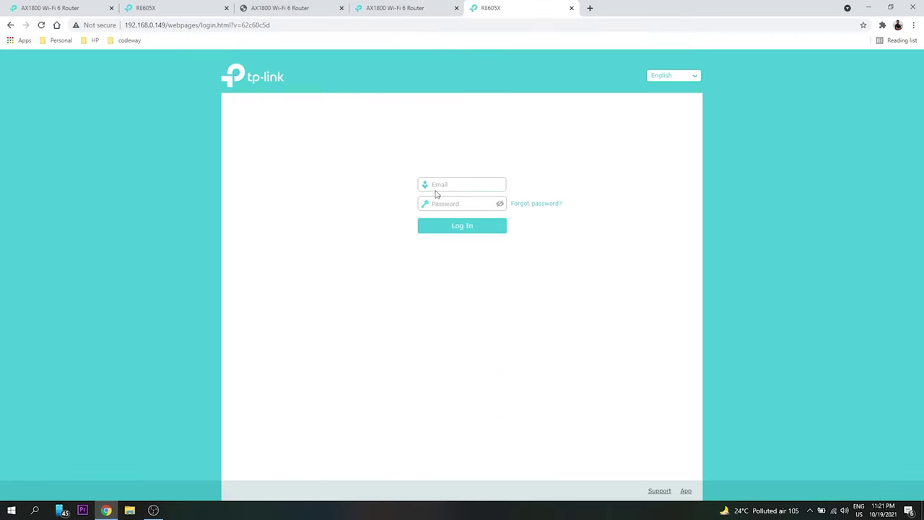
{"action": "left_click", "coordinate": [436, 186]}
{"action": "left_click", "coordinate": [442, 202]}
{"action": "left_click", "coordinate": [444, 206]}
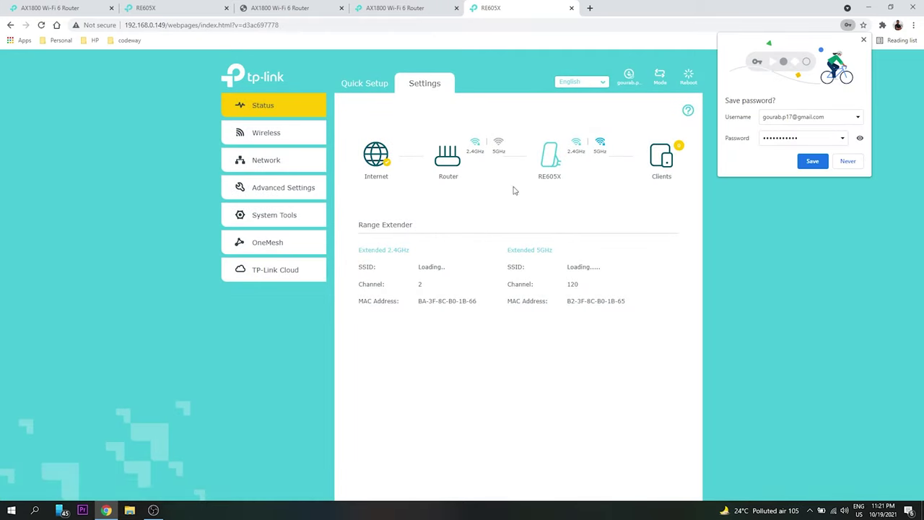
{"action": "left_click", "coordinate": [813, 162]}
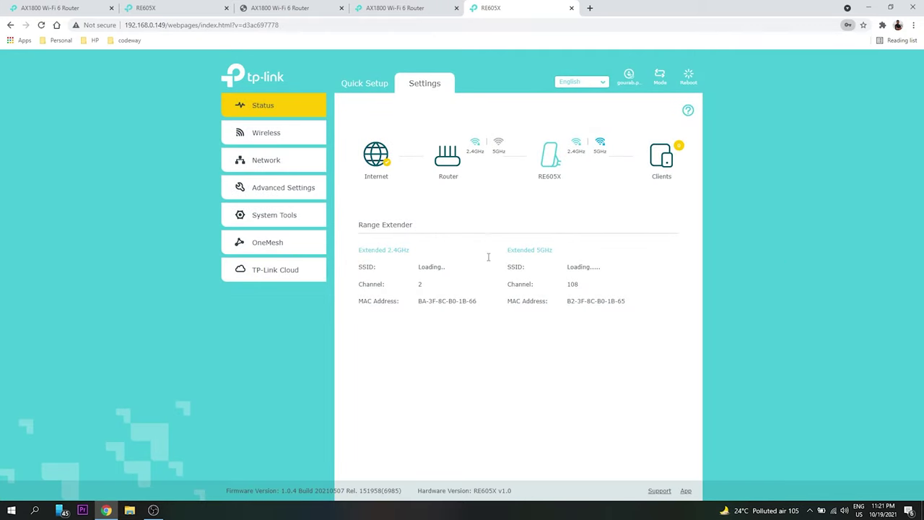
{"action": "left_click", "coordinate": [277, 159]}
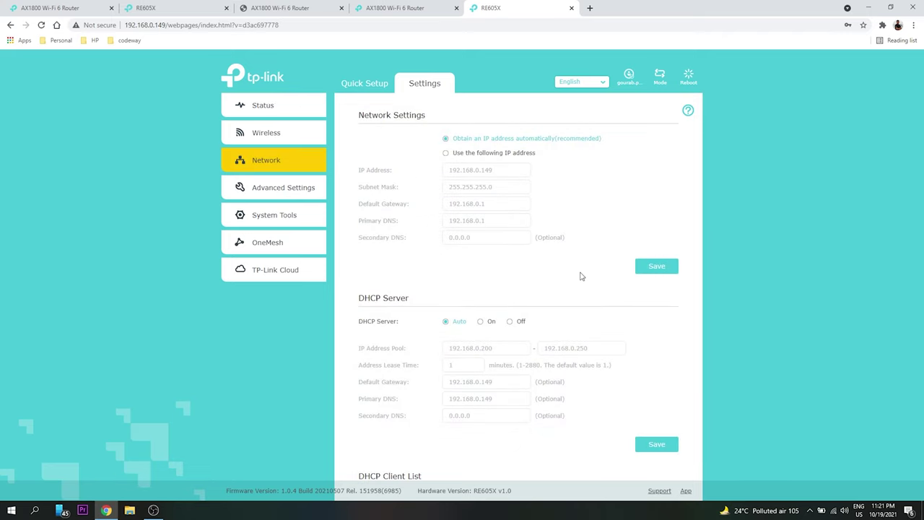
{"action": "scroll", "coordinate": [580, 275], "scroll_direction": "down", "scroll_amount": 1}
- Run the Wireless Scanner for 2.4 GHz and 5 GHz hosts on the Connect to Host Network page
{"action": "left_click", "coordinate": [279, 145]}
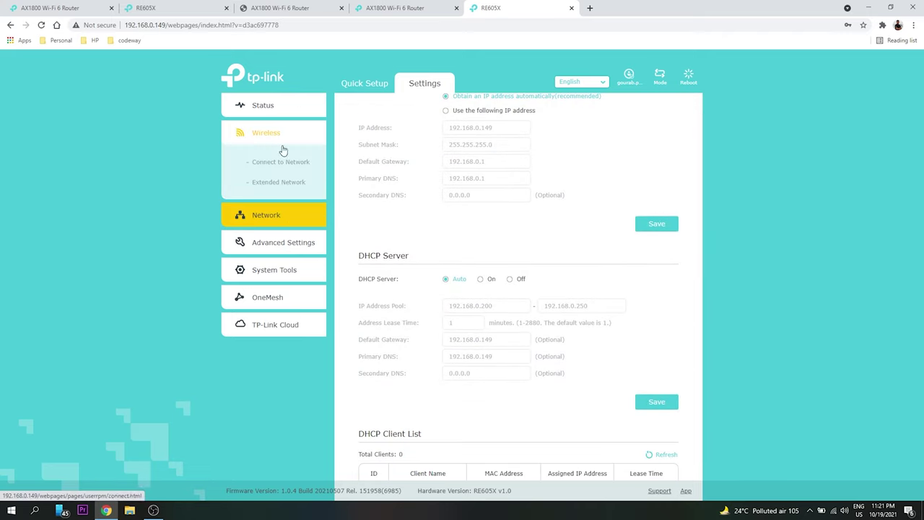
{"action": "left_click", "coordinate": [271, 161]}
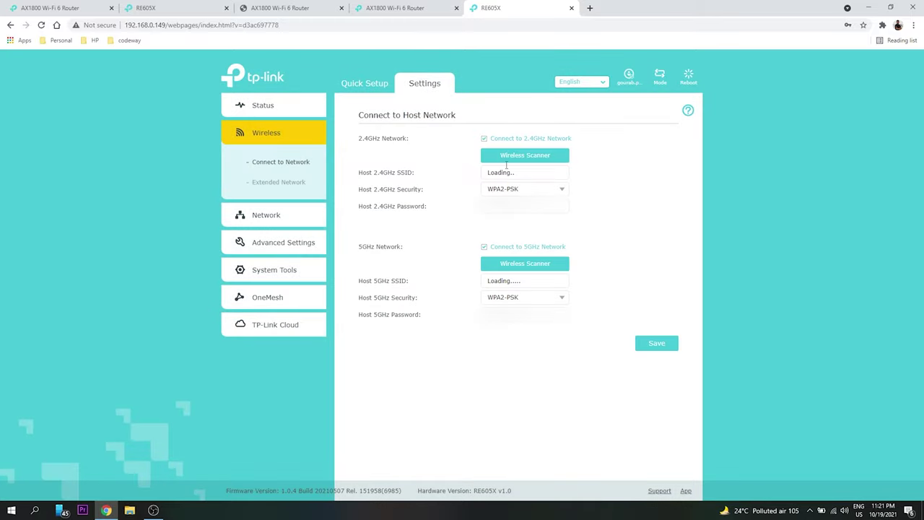
{"action": "left_click", "coordinate": [507, 159]}
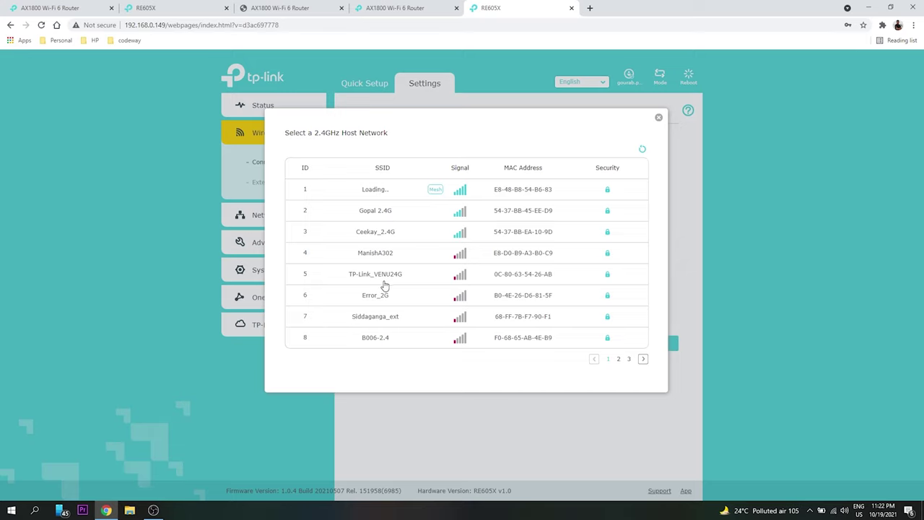
{"action": "left_click", "coordinate": [659, 117]}
{"action": "left_click", "coordinate": [508, 273]}
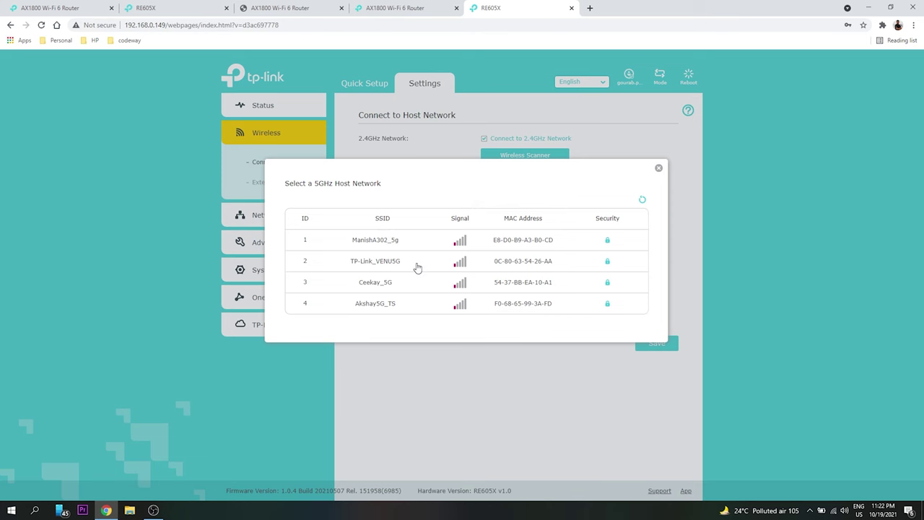
{"action": "left_click", "coordinate": [397, 9]}
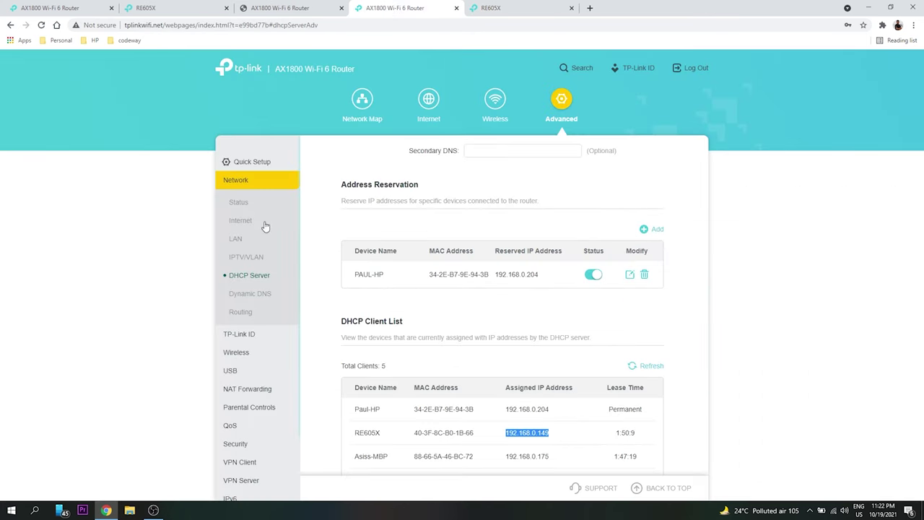
- Change the router's 5GHz channel to 40 under Wireless Settings and save
{"action": "left_click", "coordinate": [237, 354]}
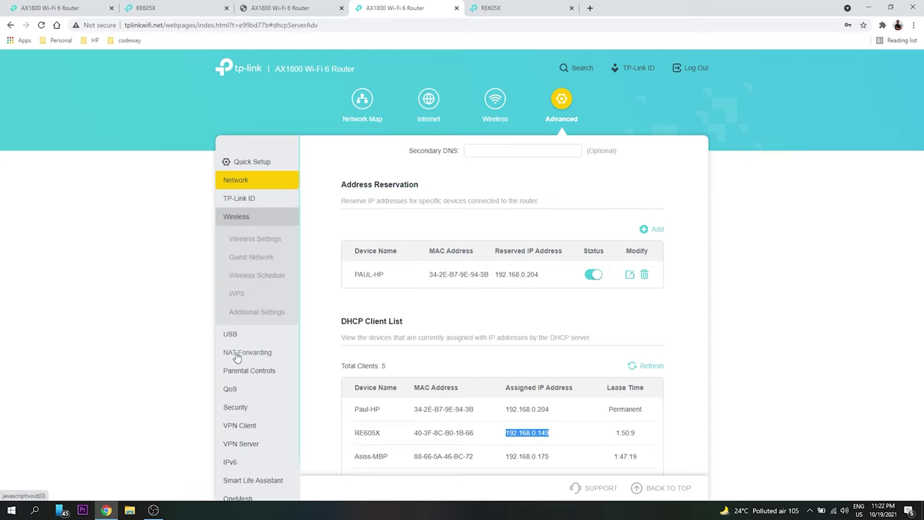
{"action": "left_click", "coordinate": [255, 240]}
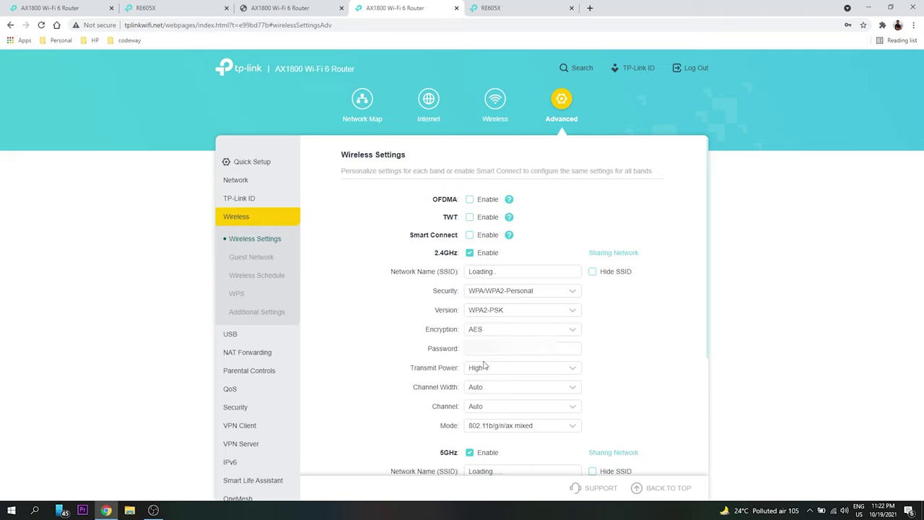
{"action": "scroll", "coordinate": [647, 371], "scroll_direction": "down", "scroll_amount": 3}
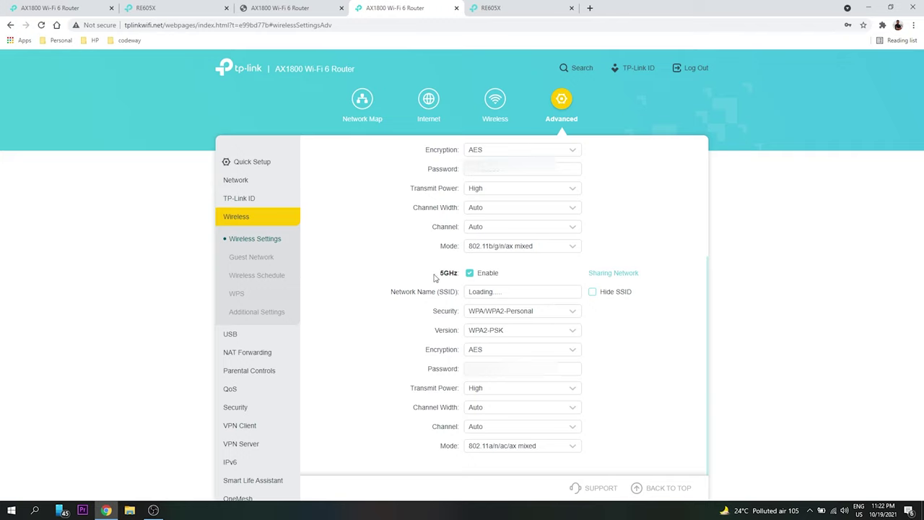
{"action": "left_click_drag", "start_coordinate": [436, 278], "coordinate": [459, 273]}
{"action": "left_click", "coordinate": [488, 426]}
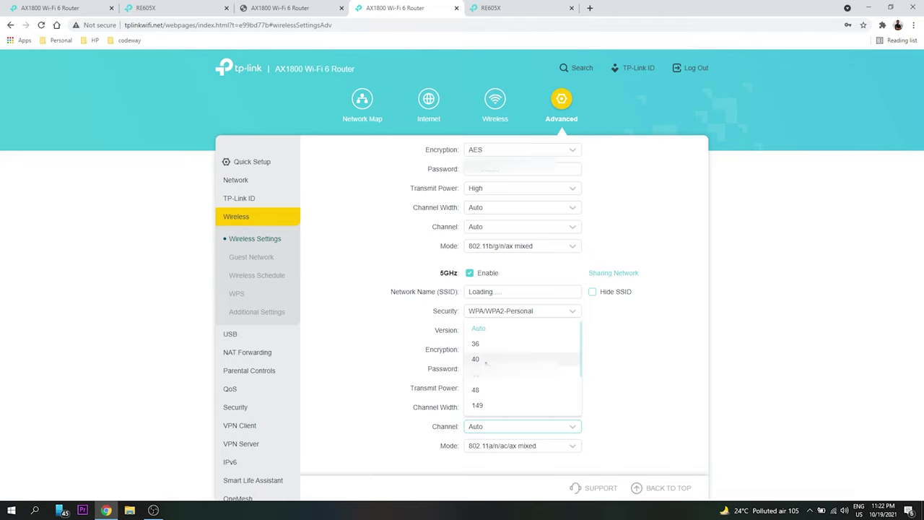
{"action": "left_click", "coordinate": [476, 359]}
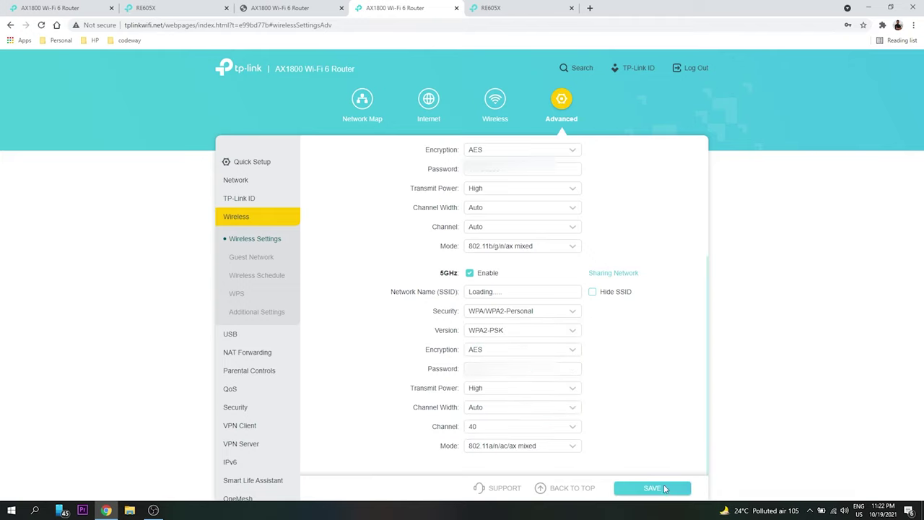
{"action": "left_click", "coordinate": [632, 489]}
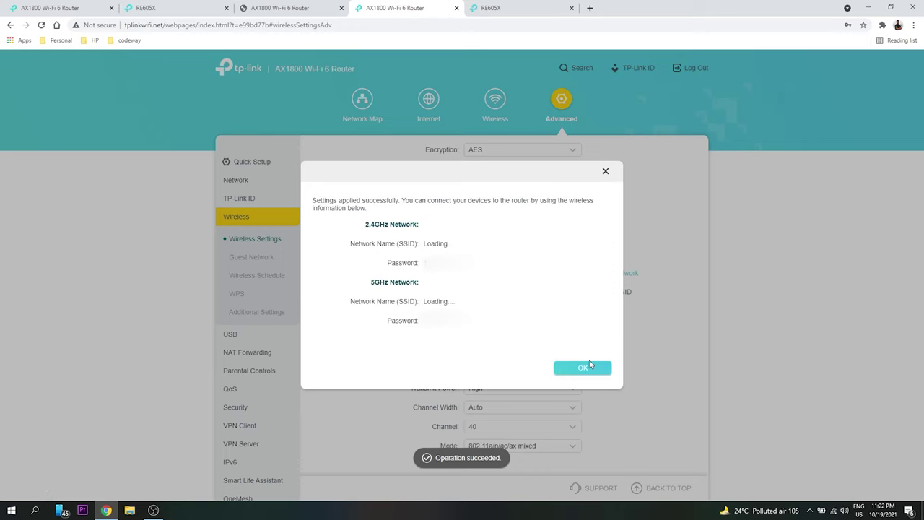
{"action": "left_click", "coordinate": [587, 368]}
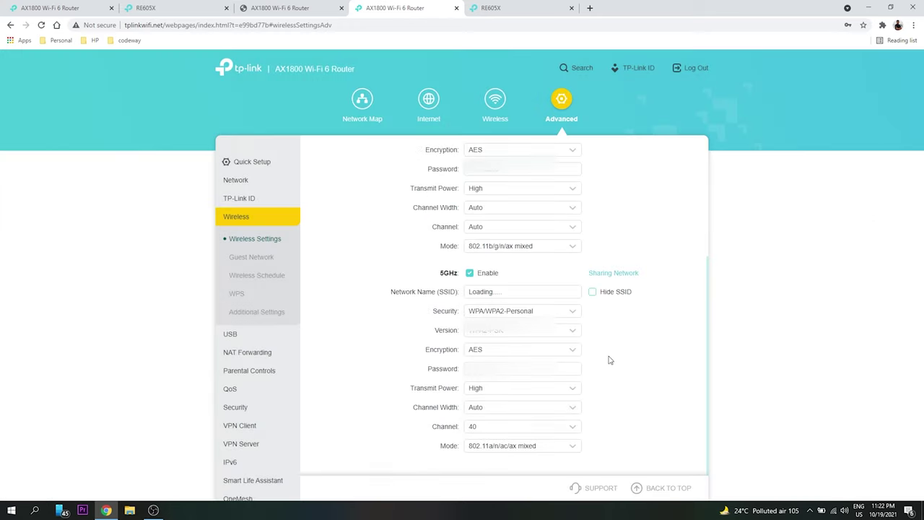
- Rescan for 5 GHz host networks on the extender after checking the computer's Wi-Fi list
{"action": "key", "text": "ctrl+Tab"}
{"action": "left_click", "coordinate": [833, 511]}
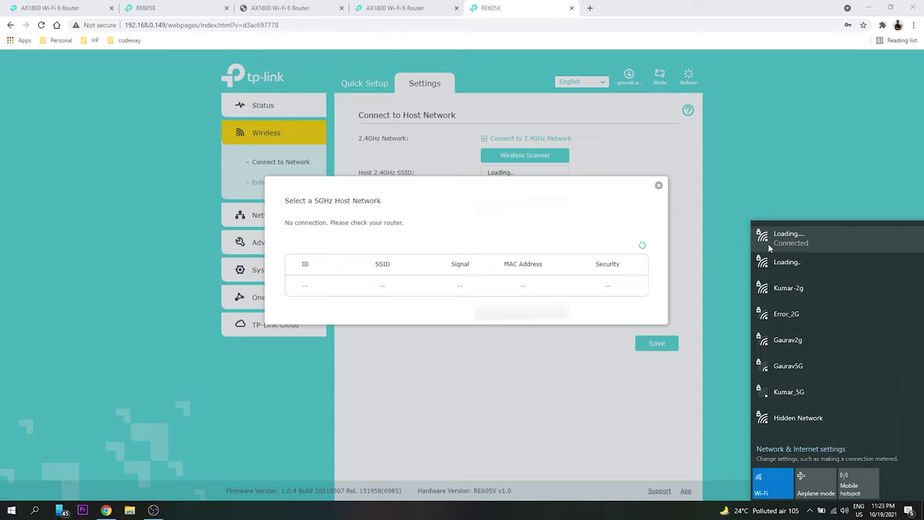
{"action": "left_click", "coordinate": [589, 229]}
{"action": "left_click", "coordinate": [642, 245]}
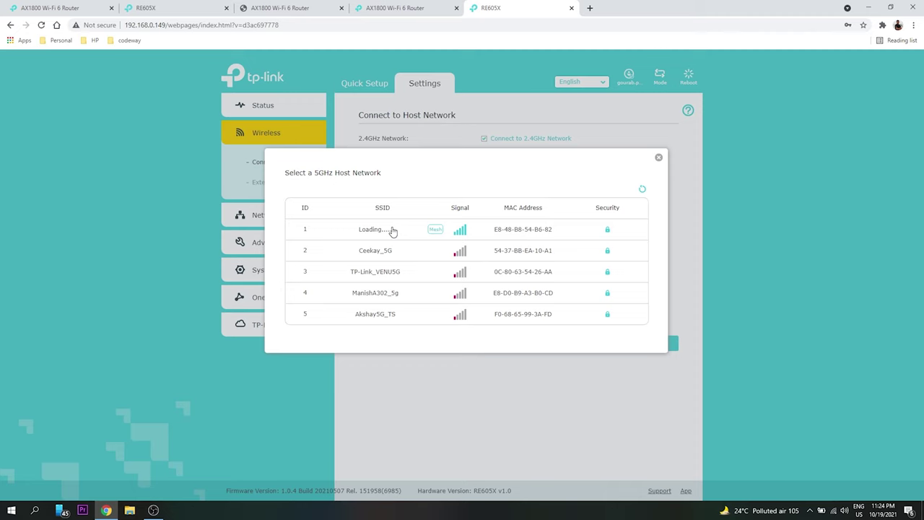
- Select the router's mesh 5 GHz network as host, enter its password, and save
{"action": "left_click", "coordinate": [392, 230]}
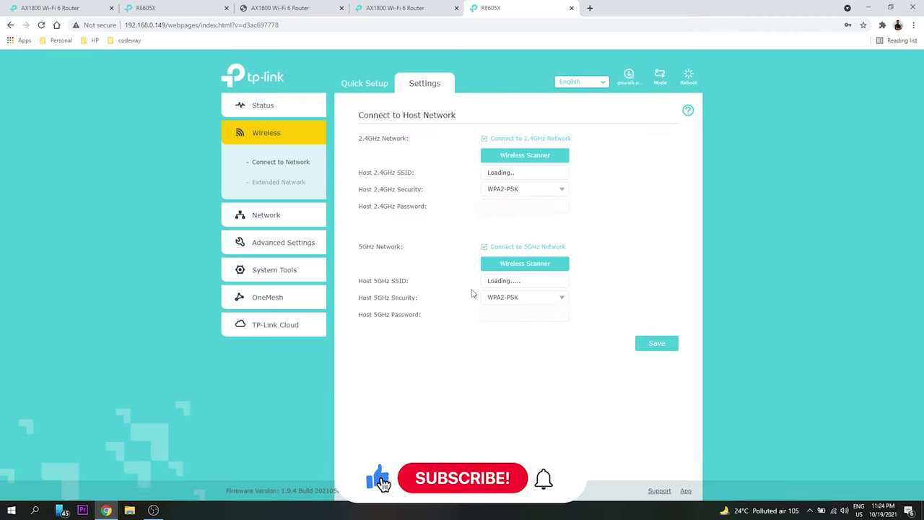
{"action": "left_click", "coordinate": [655, 352]}
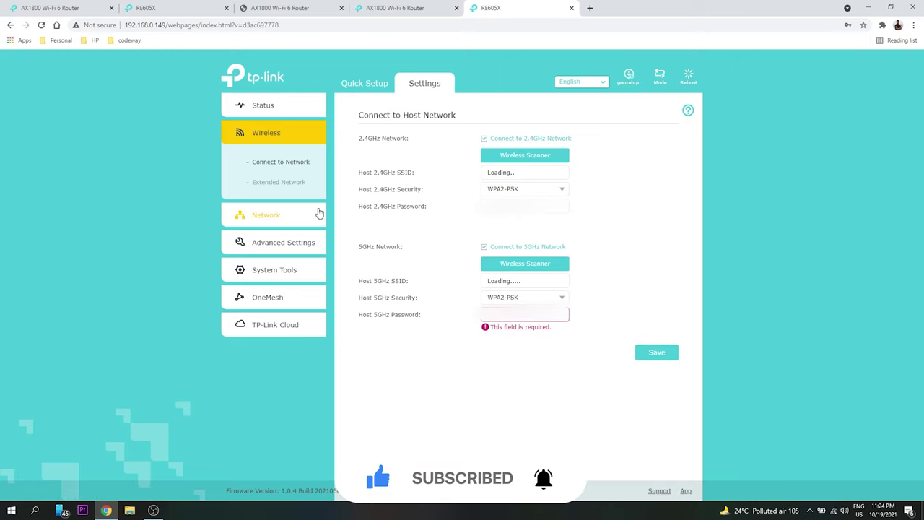
{"action": "left_click", "coordinate": [525, 314]}
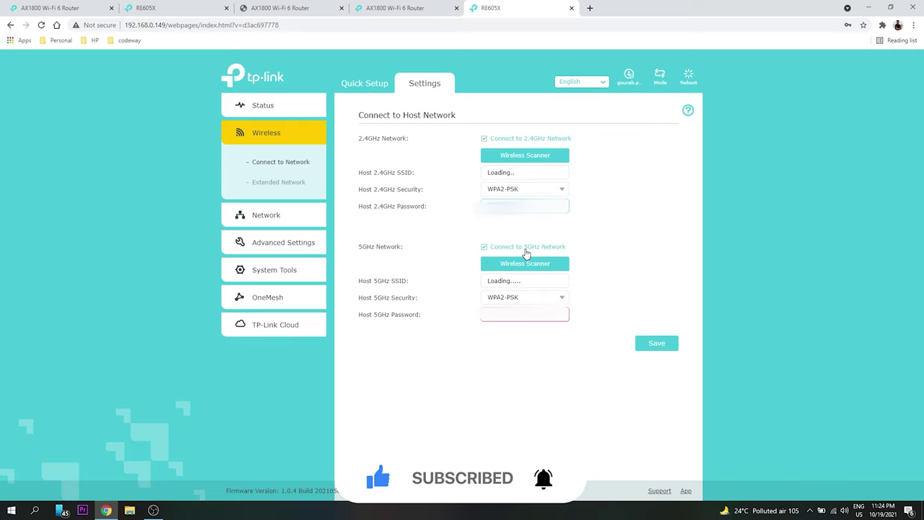
{"action": "left_click", "coordinate": [645, 343]}
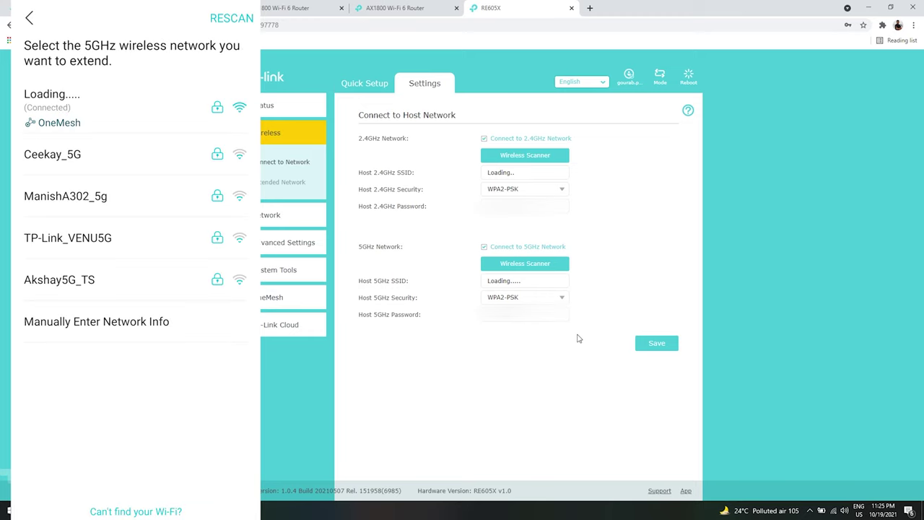
- Go to the OneMesh section of the RE605X web interface, which returns to the login page
{"action": "left_click", "coordinate": [273, 296]}
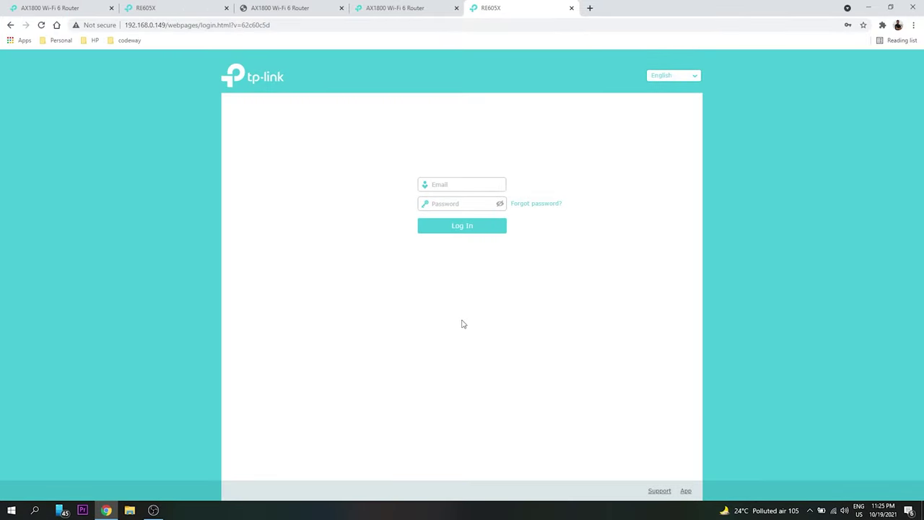
- Log back in to the RE605X web interface with the browser's saved credentials
{"action": "left_click", "coordinate": [440, 184]}
{"action": "left_click", "coordinate": [448, 208]}
{"action": "left_click", "coordinate": [449, 225]}
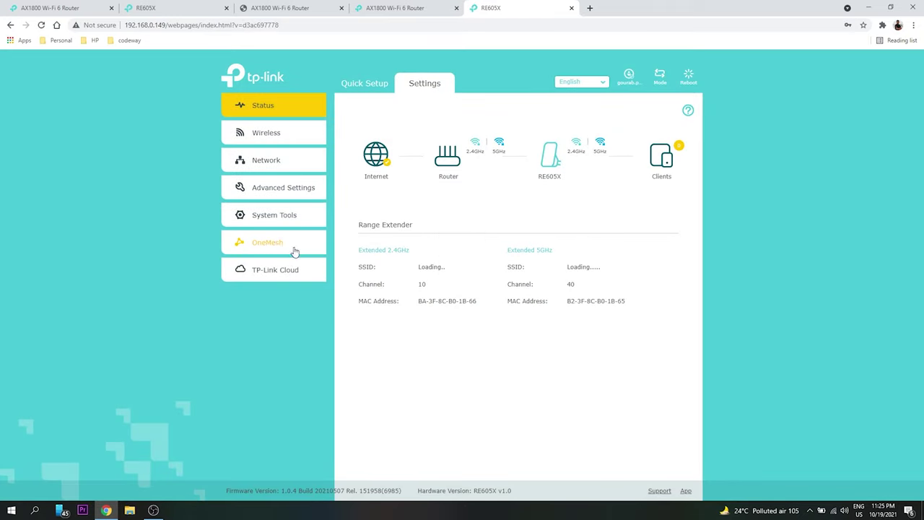
- Turn on Join OneMesh in the extender's OneMesh settings and confirm
{"action": "left_click", "coordinate": [293, 248]}
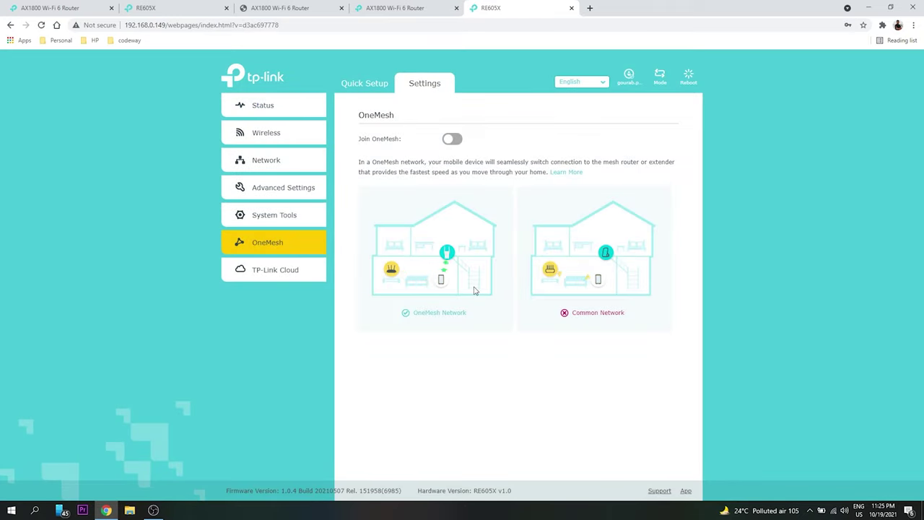
{"action": "left_click", "coordinate": [452, 141]}
{"action": "left_click", "coordinate": [549, 271]}
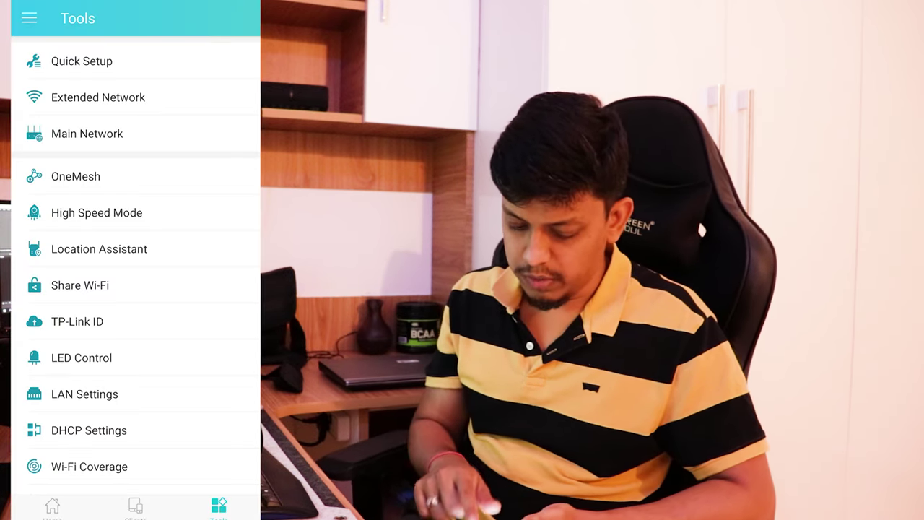
- Run Location Assistant's signal check on the extender's link to the router
{"action": "left_click", "coordinate": [99, 248]}
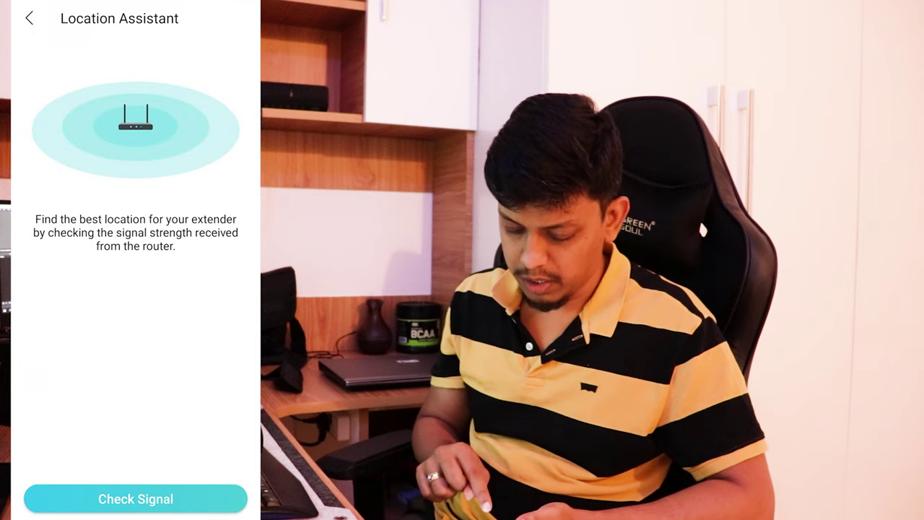
{"action": "left_click", "coordinate": [135, 499]}
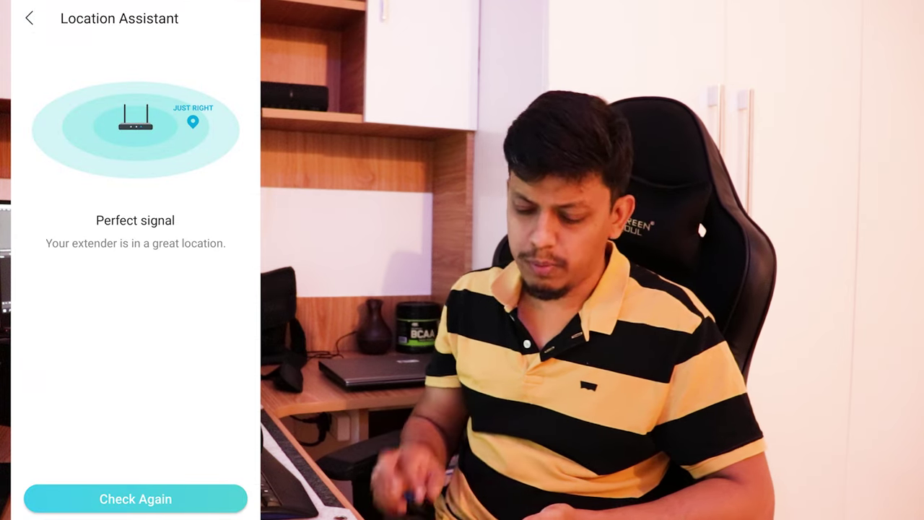